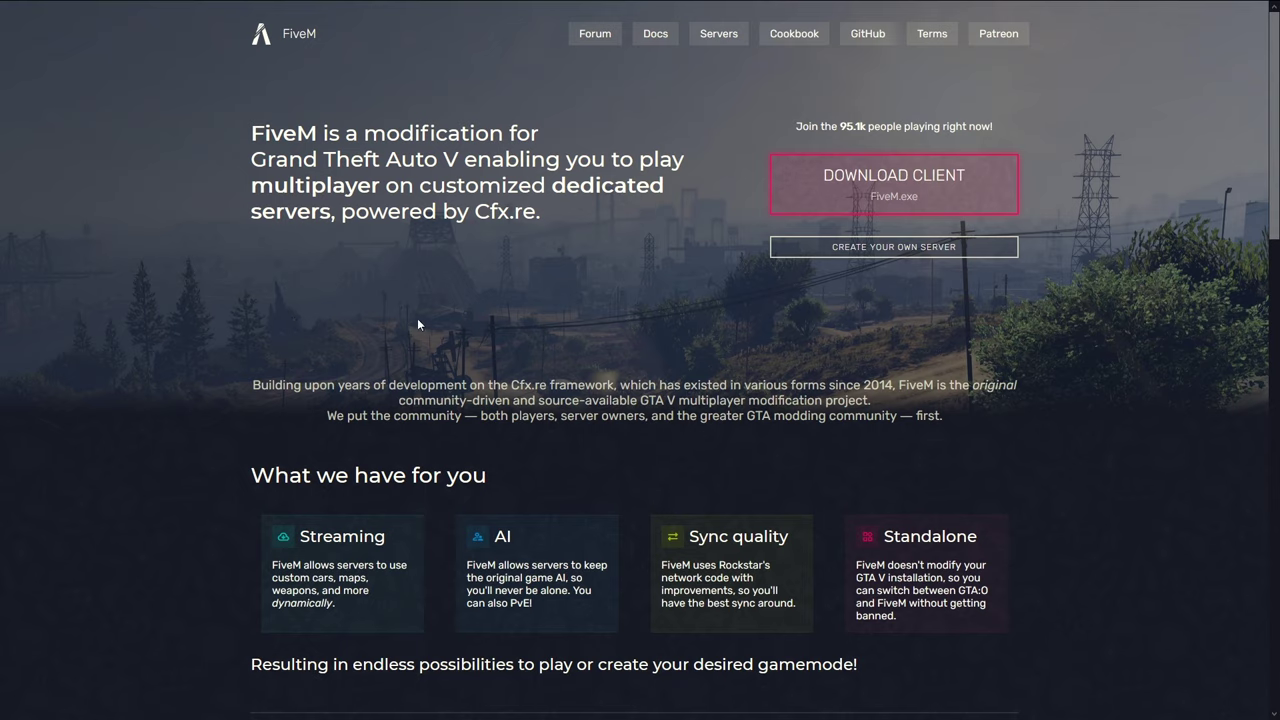
- Download the FiveM client, accept the terms of service and save FiveM.exe
left_click(847, 185)
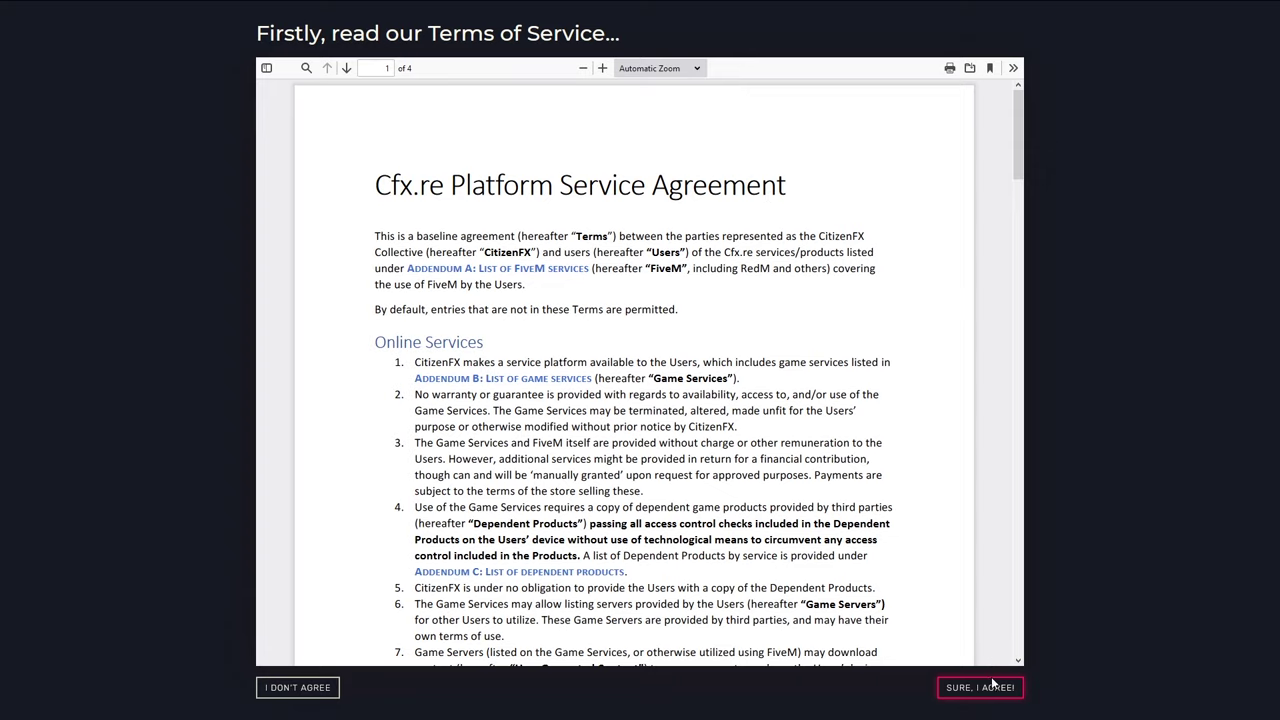
left_click(993, 688)
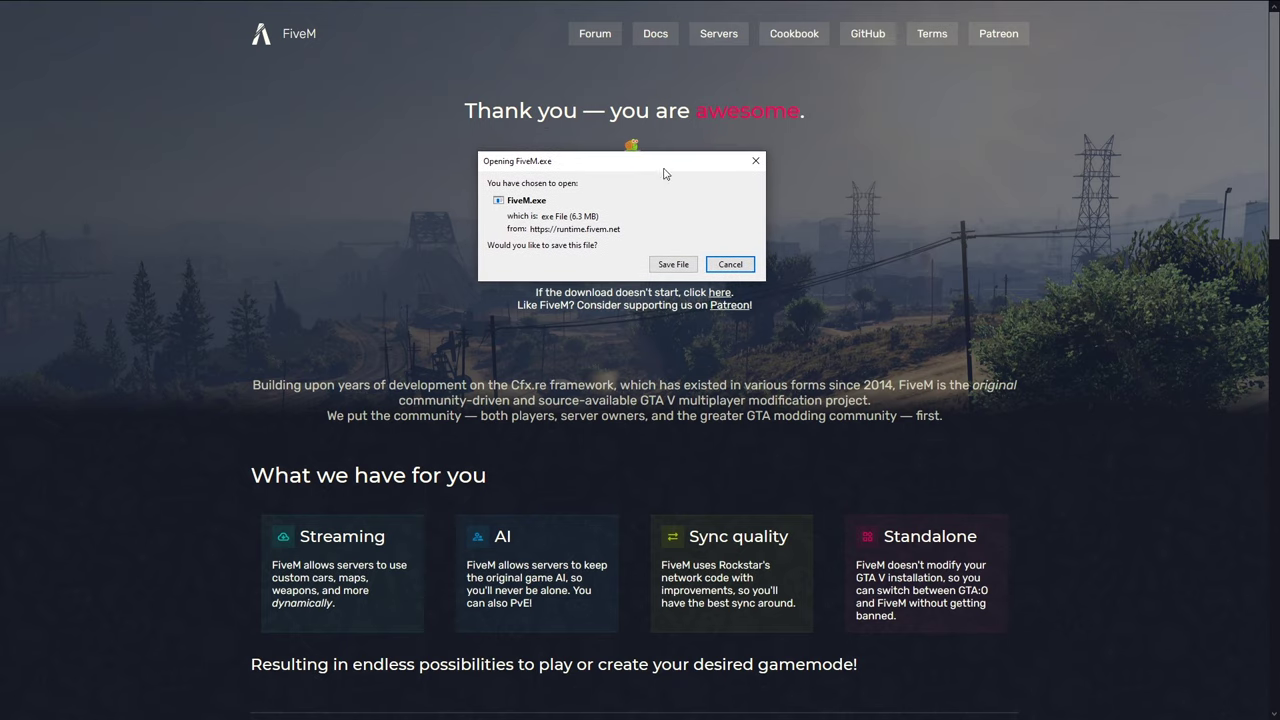
left_click(673, 264)
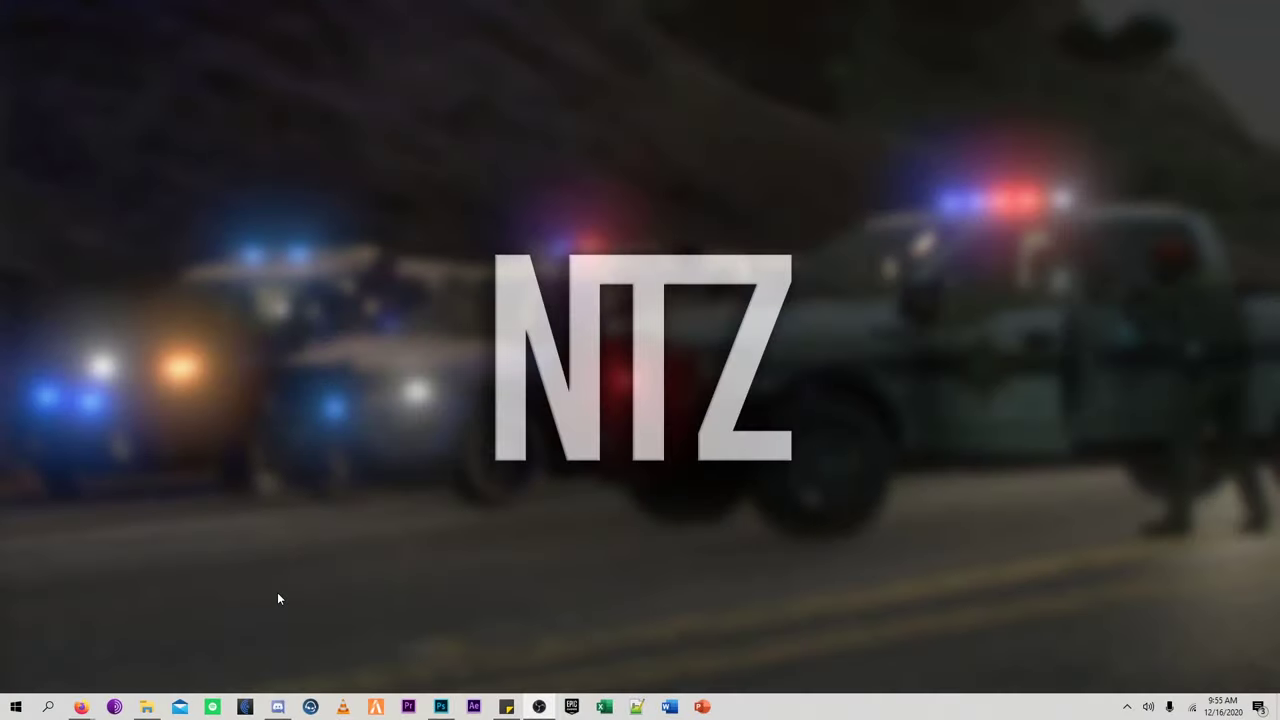
- Run FiveM.exe from the Downloads folder in File Explorer
left_click(146, 706)
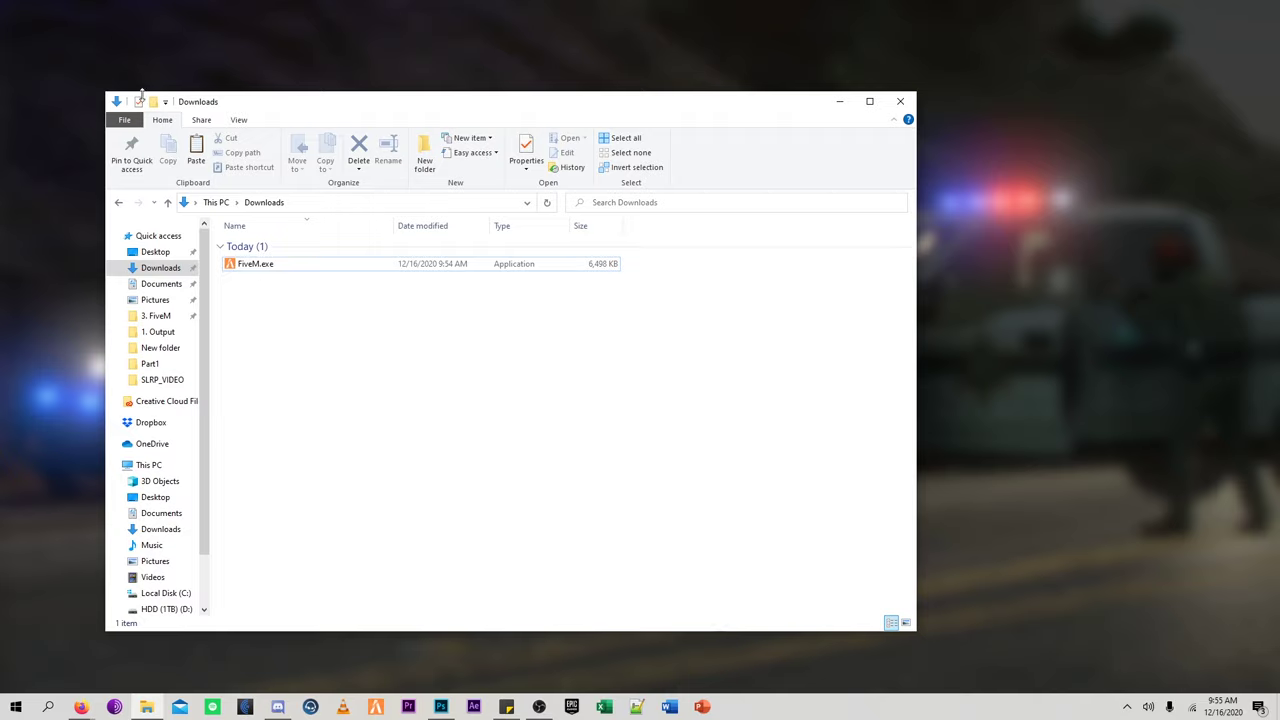
double_click(262, 265)
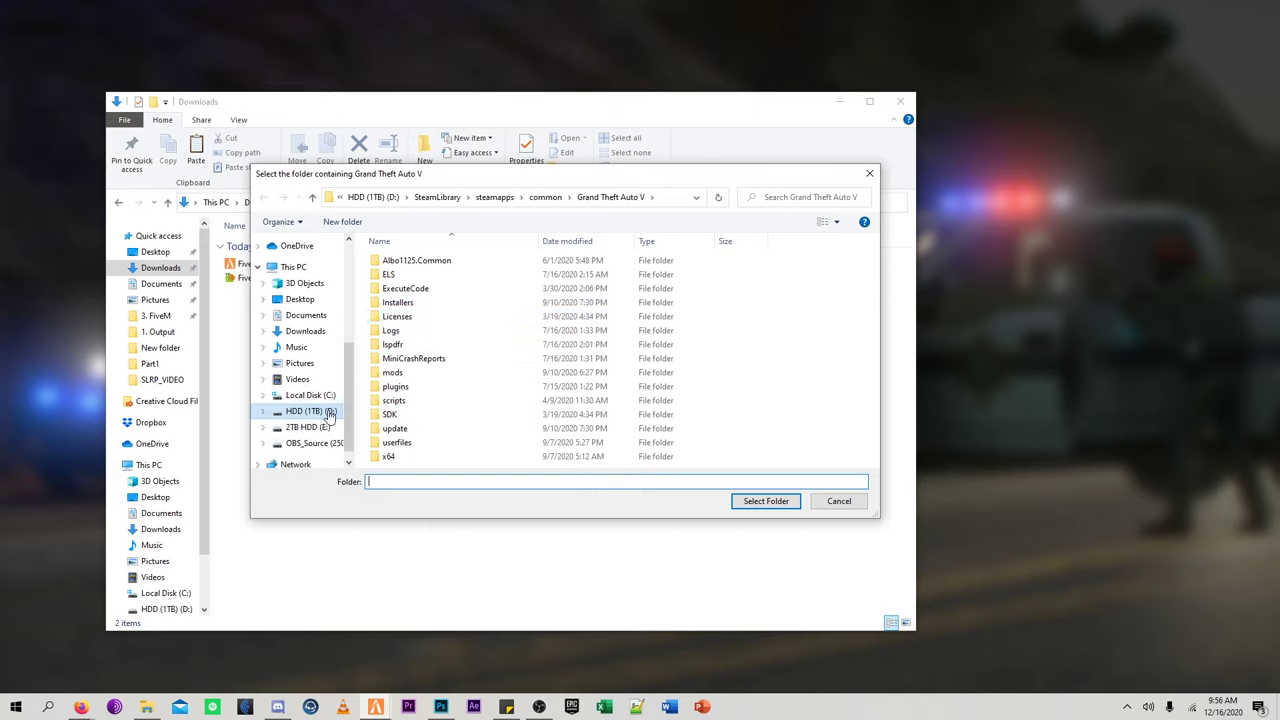
- Browse to D:\SteamLibrary\steamapps\common and select the Grand Theft Auto V folder
left_click(330, 413)
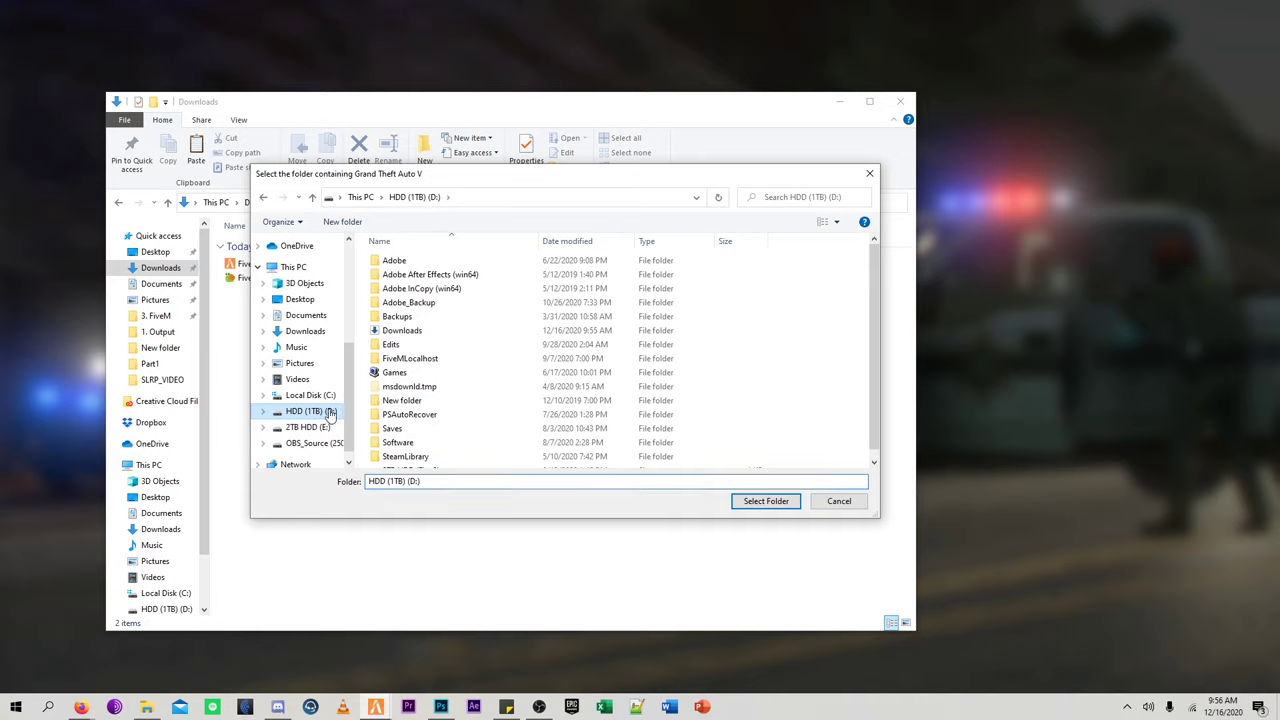
scroll(442, 386, "down", 1)
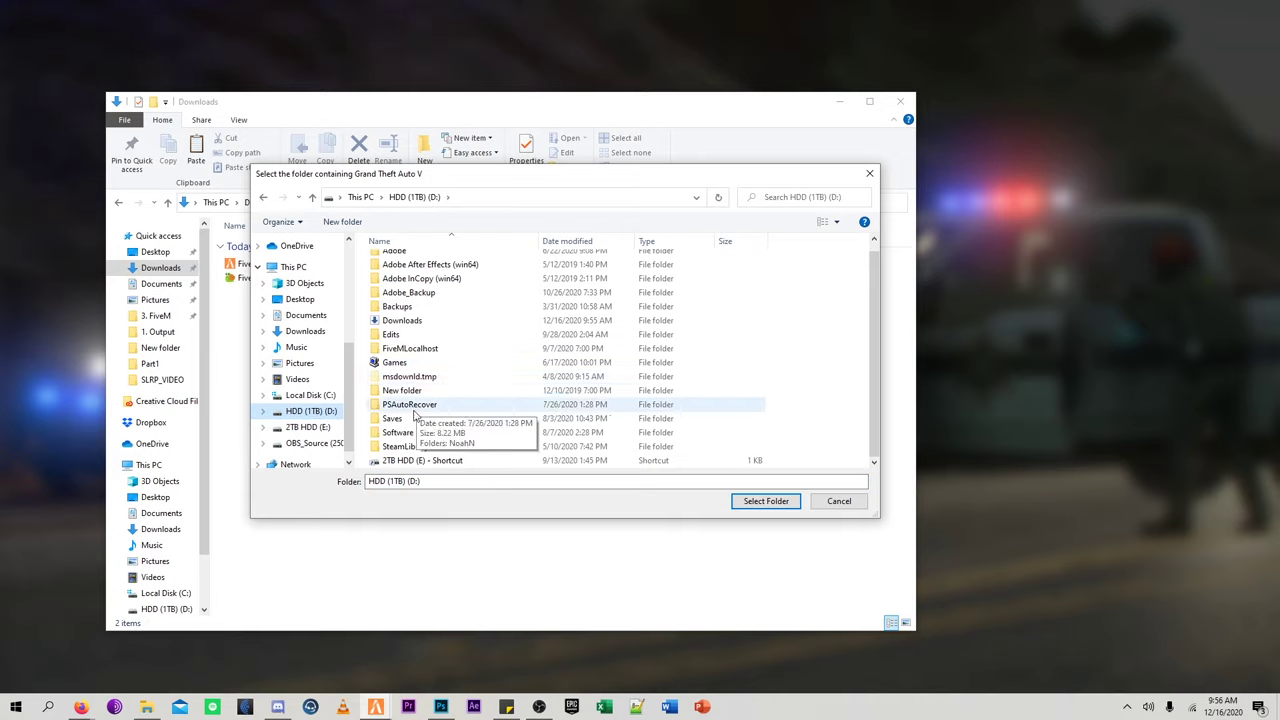
double_click(405, 447)
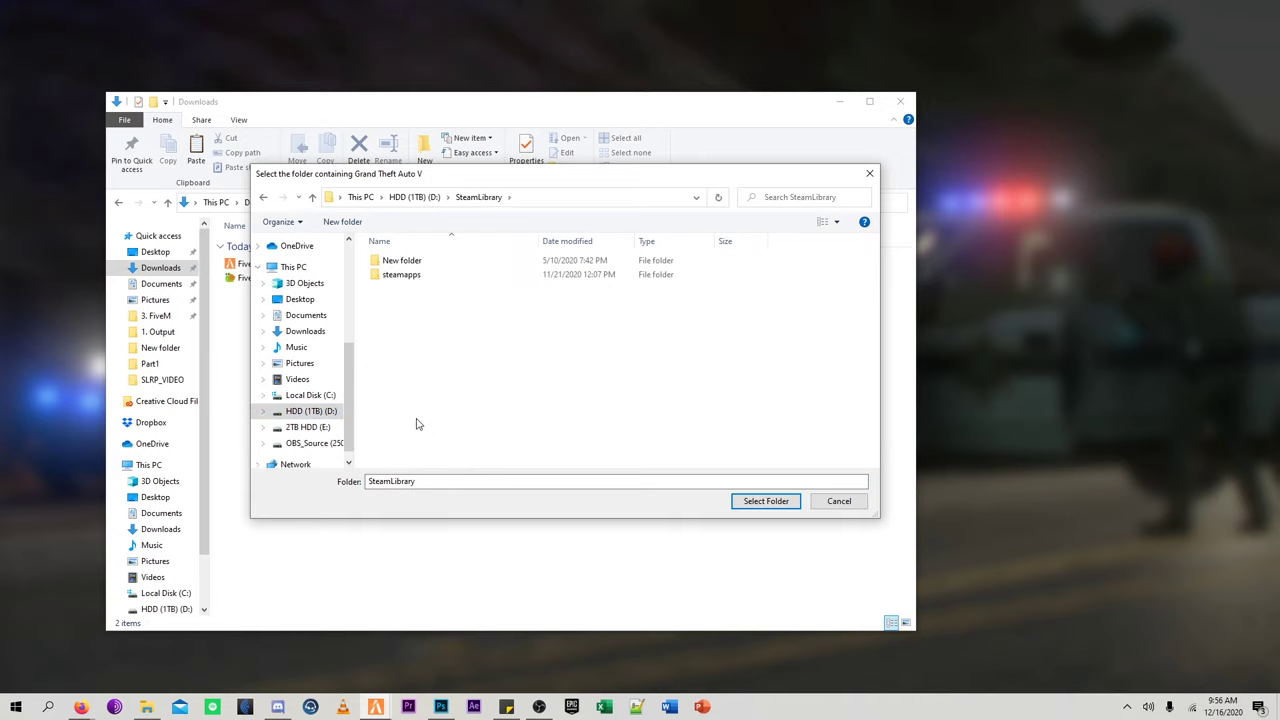
left_click(414, 280)
double_click(414, 280)
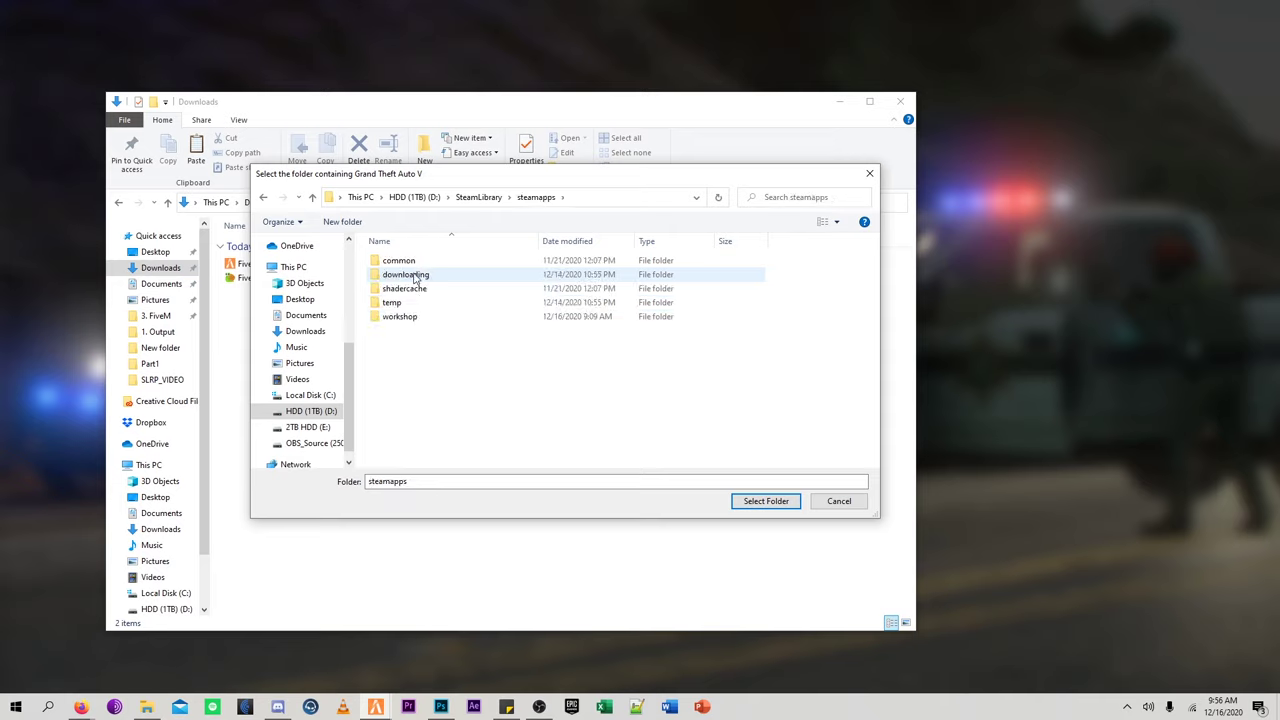
double_click(412, 261)
scroll(413, 264, "down", 3)
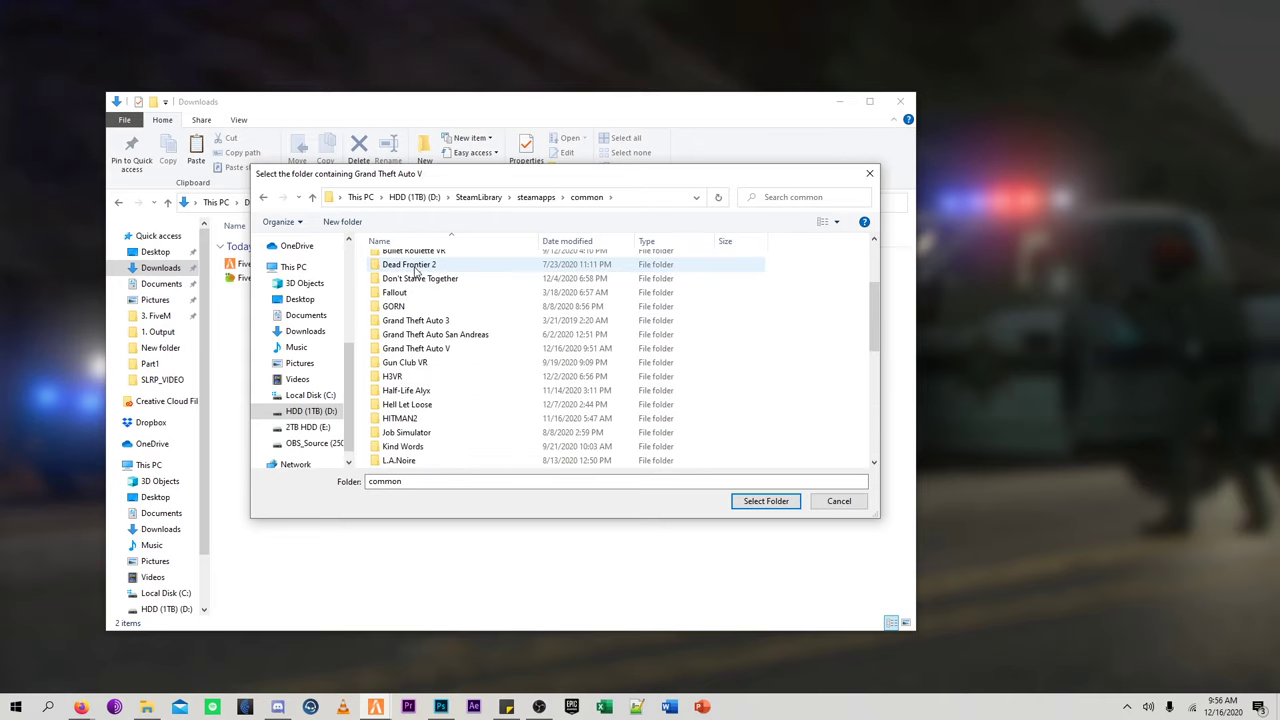
left_click(438, 349)
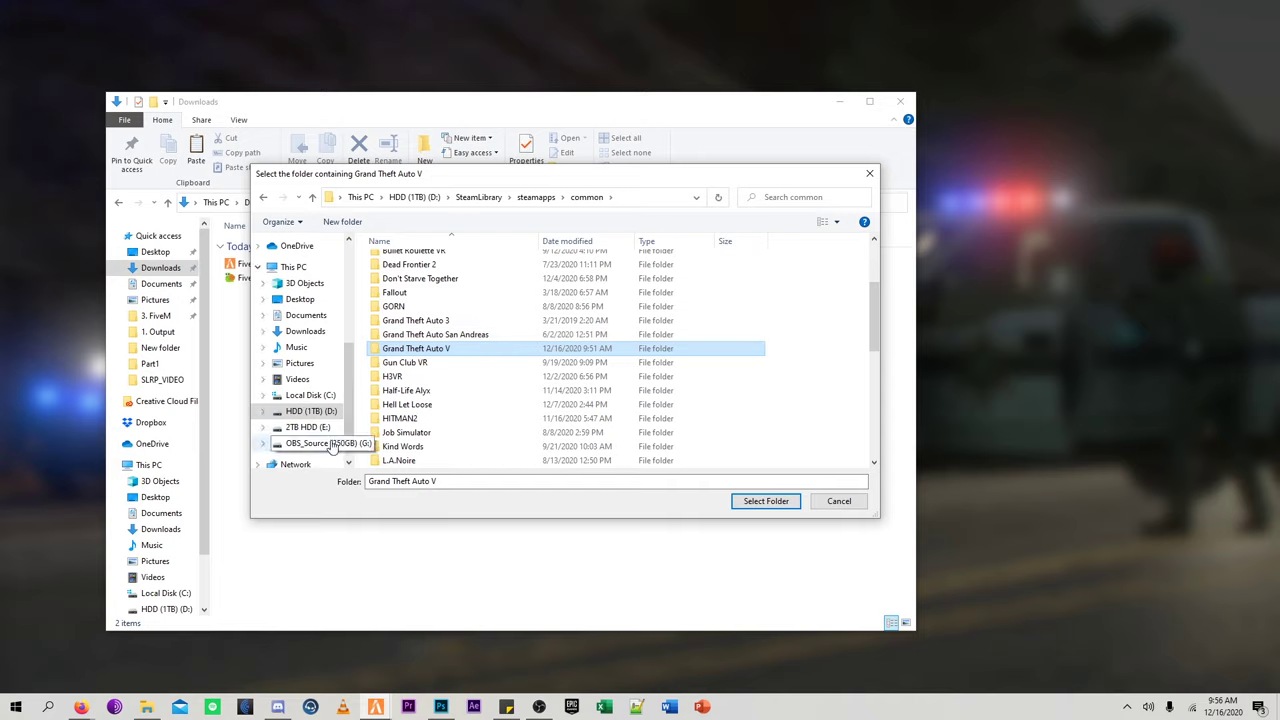
- Check the E: drive's Epic Games folder, then confirm D:'s Grand Theft Auto V folder instead
left_click(325, 427)
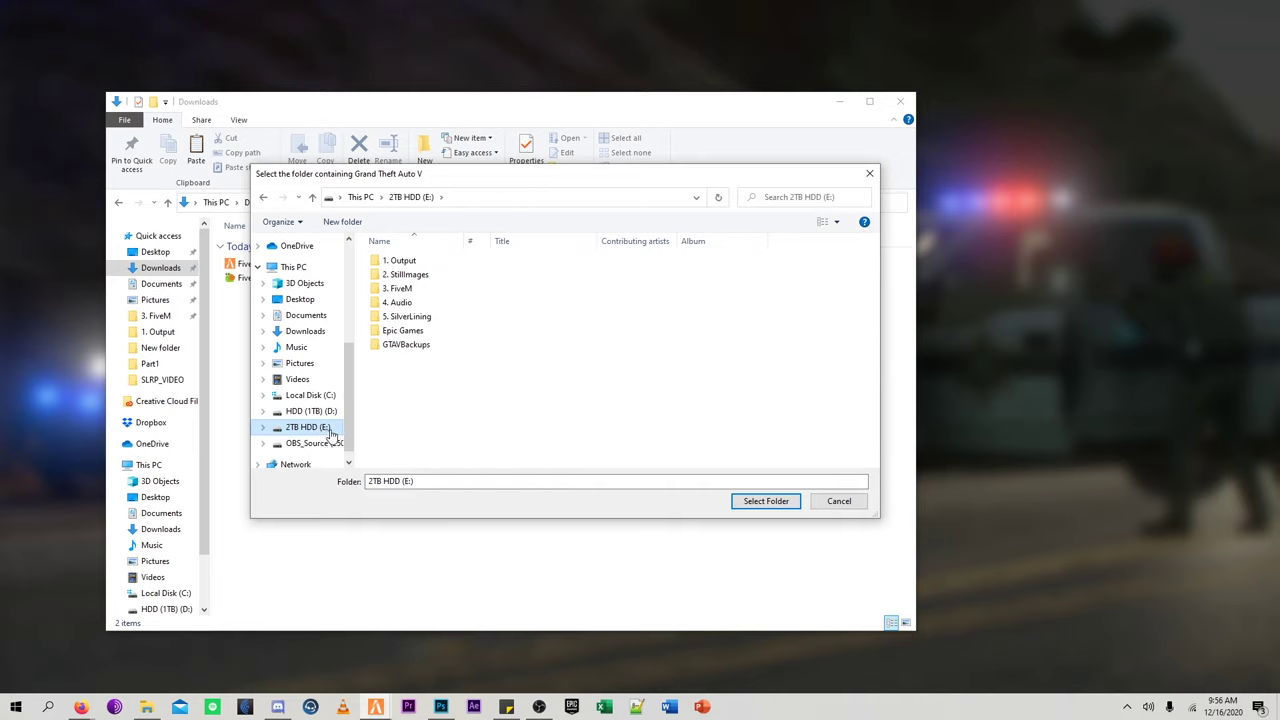
double_click(410, 331)
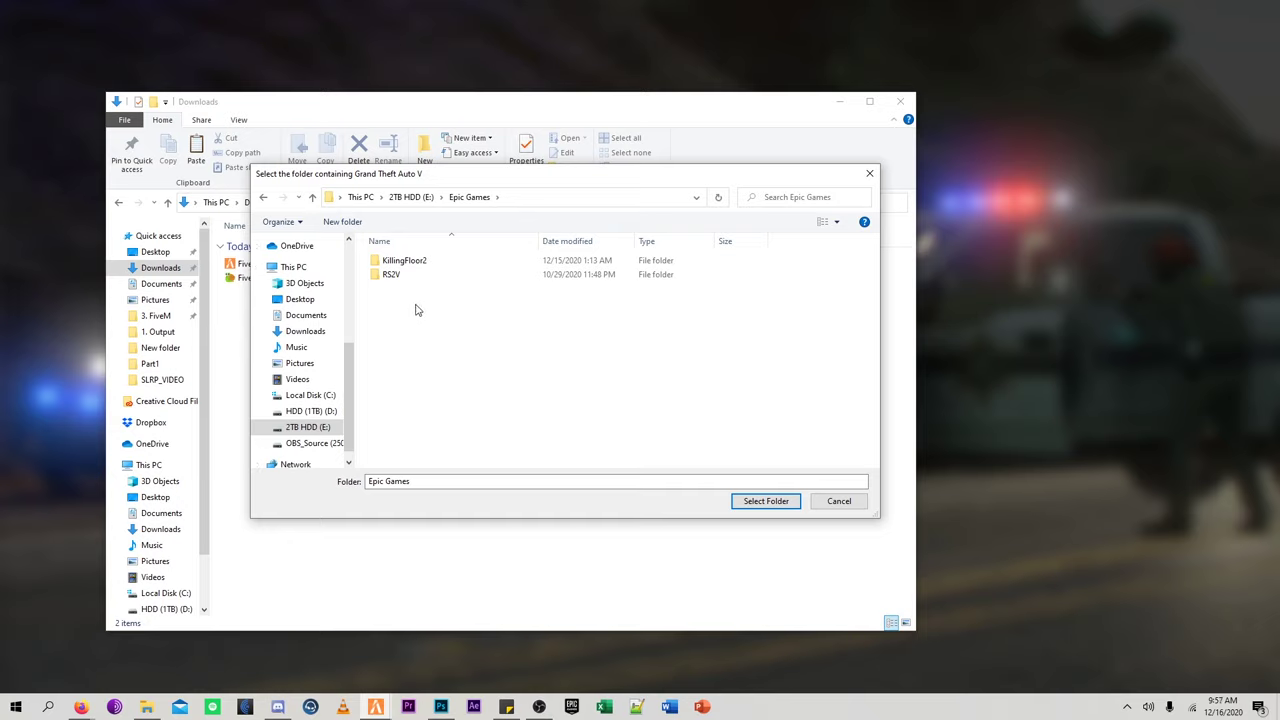
left_click(318, 411)
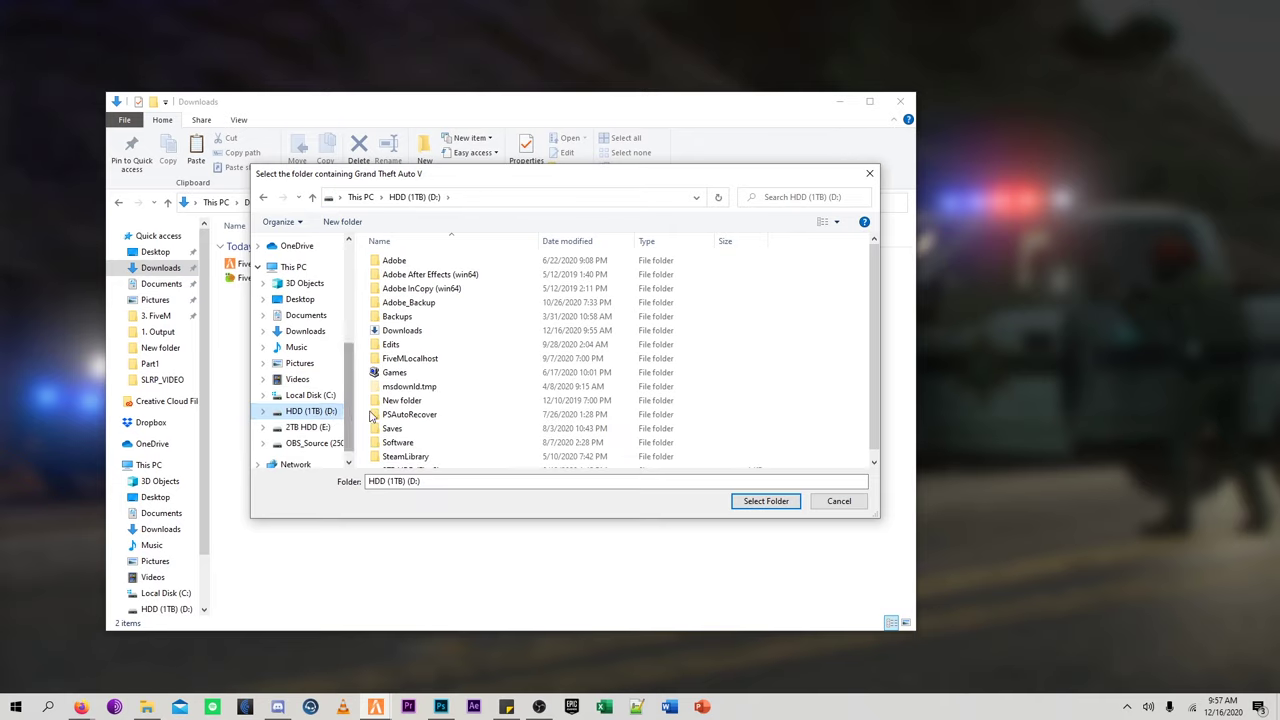
double_click(415, 446)
double_click(416, 278)
double_click(398, 260)
scroll(447, 366, "down", 3)
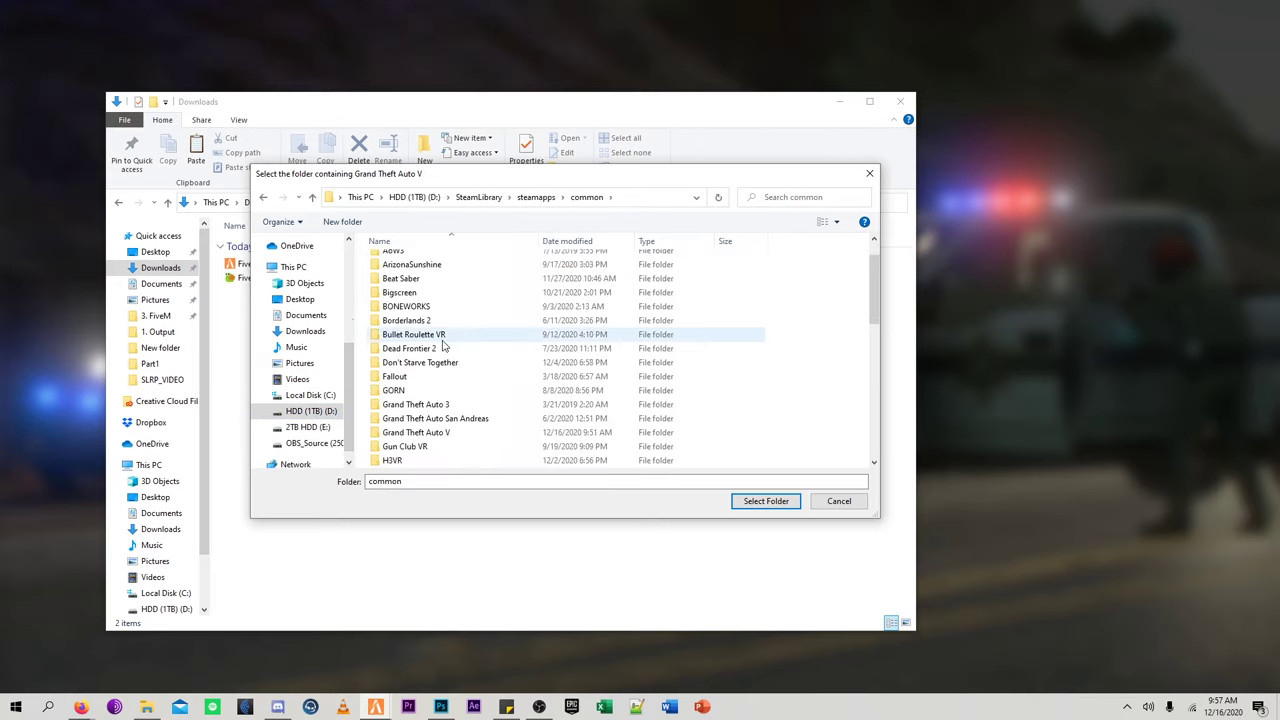
left_click(455, 349)
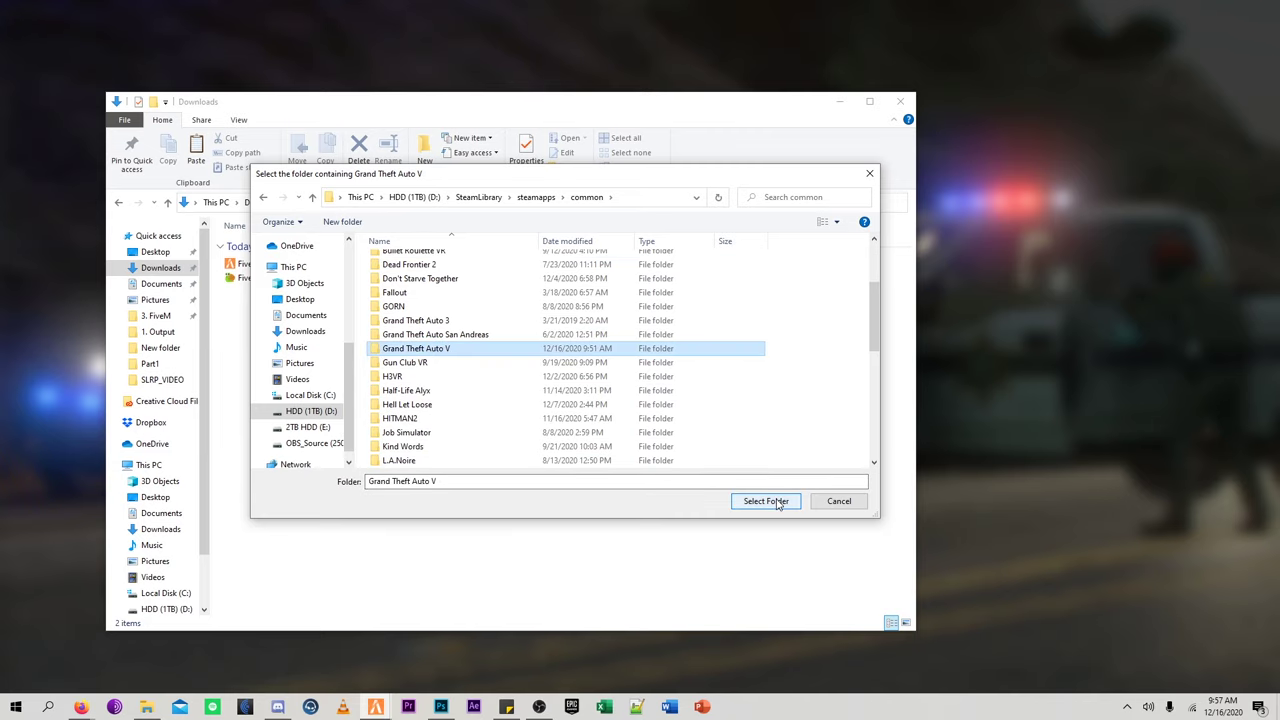
left_click(765, 501)
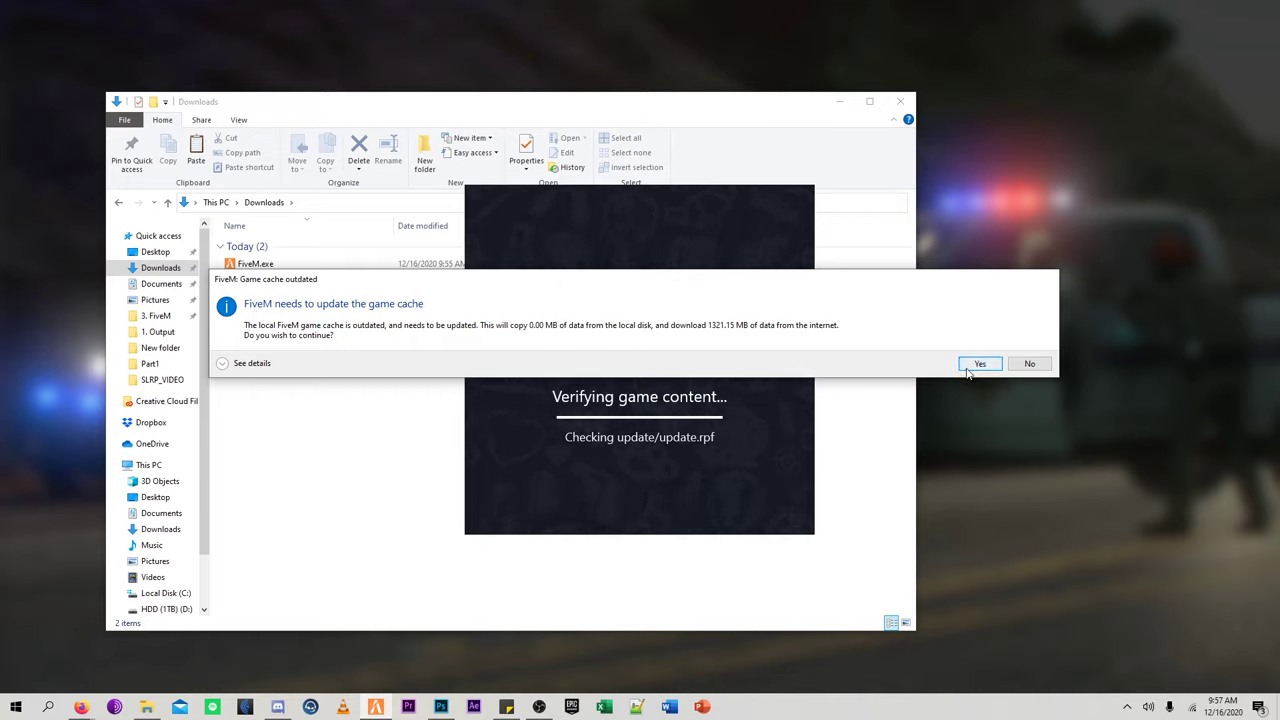
- Agree to download the 1321.15 MB game cache update
left_click(978, 365)
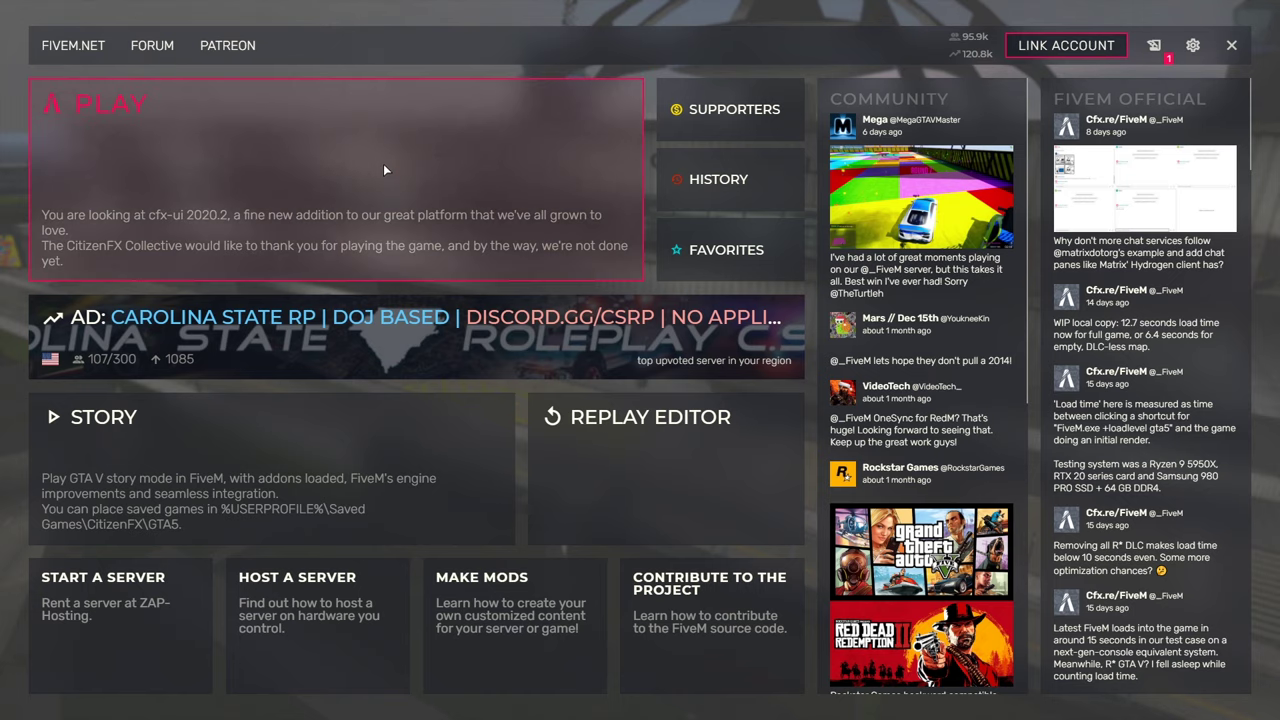
- Open the server browser from the PLAY tile on the home screen
left_click(383, 170)
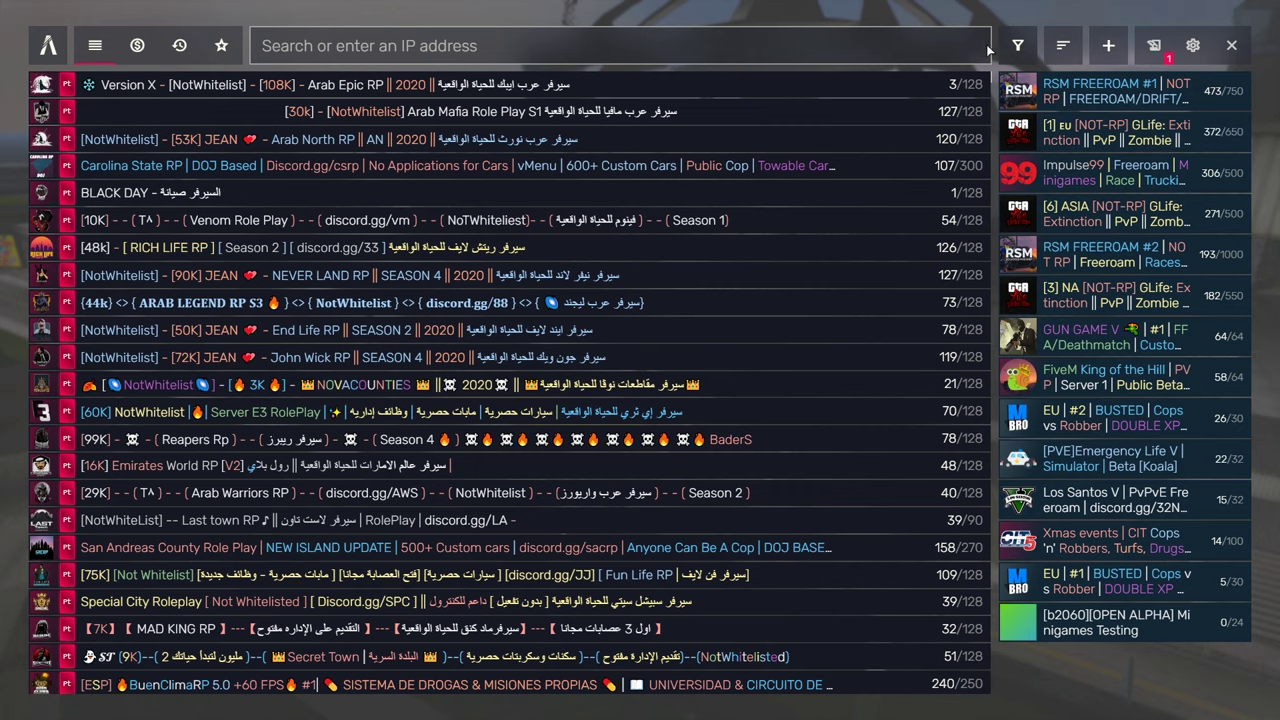
left_click(1017, 44)
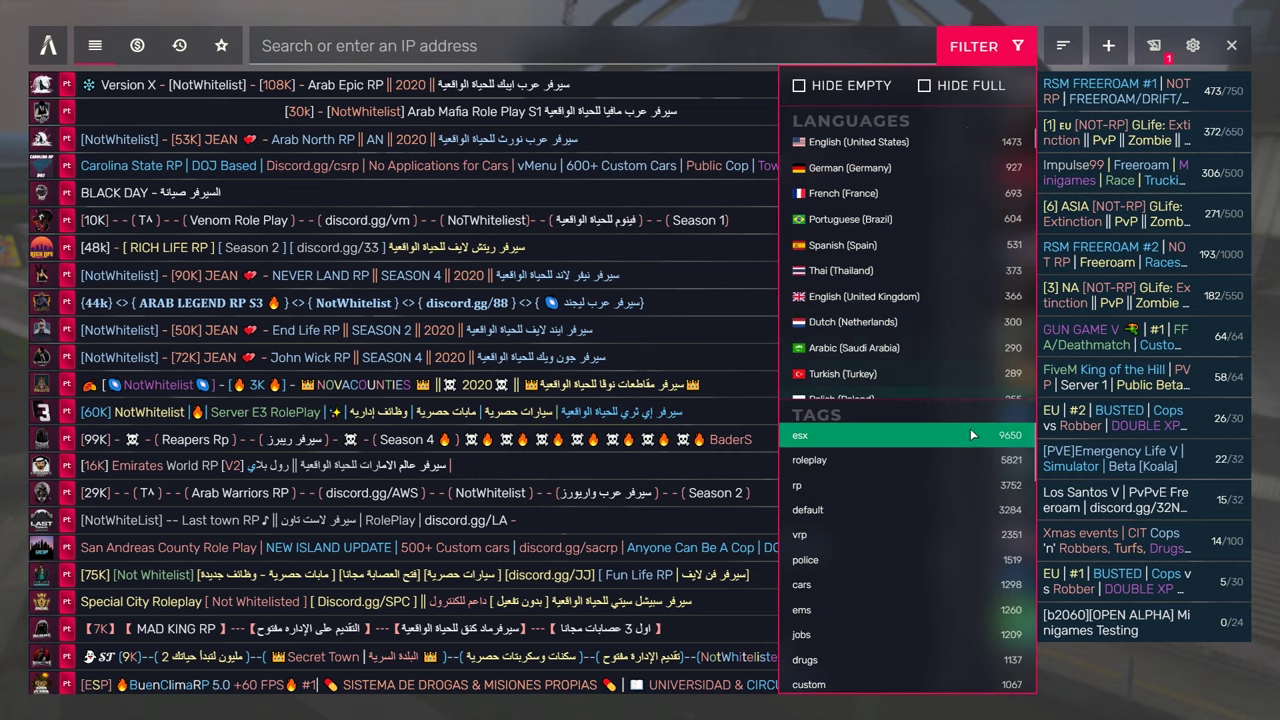
left_click(852, 86)
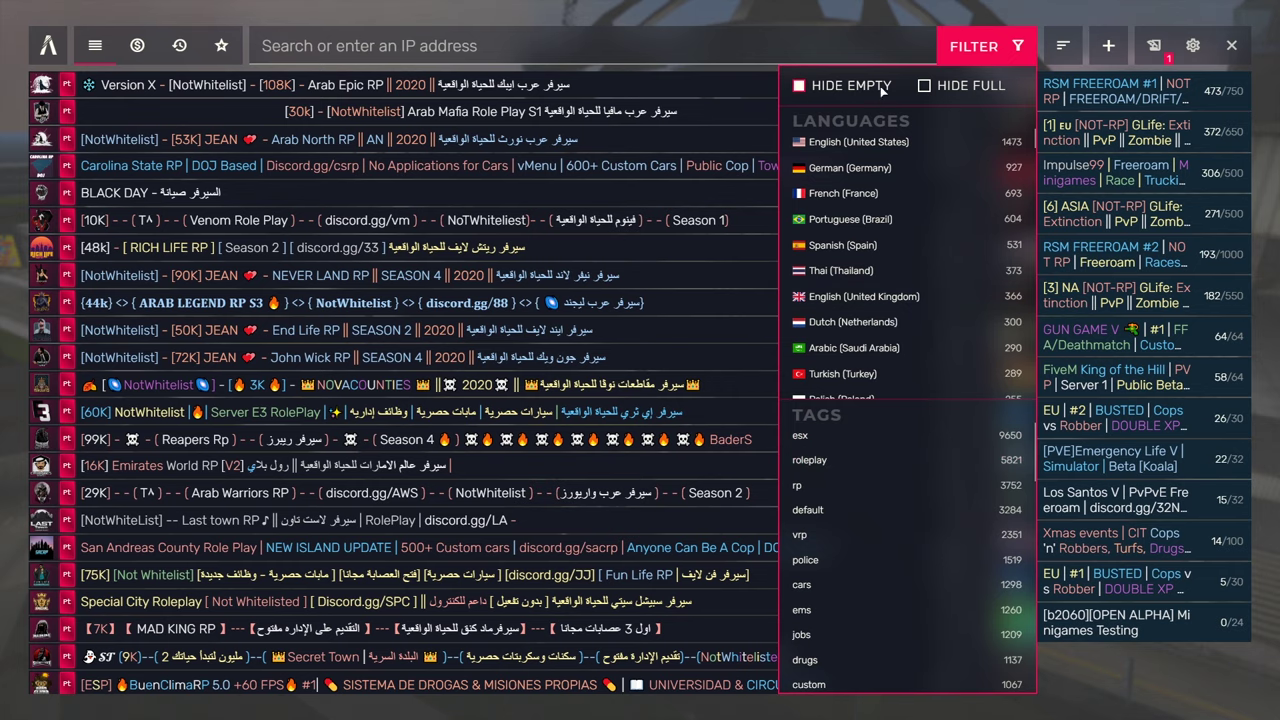
left_click(924, 86)
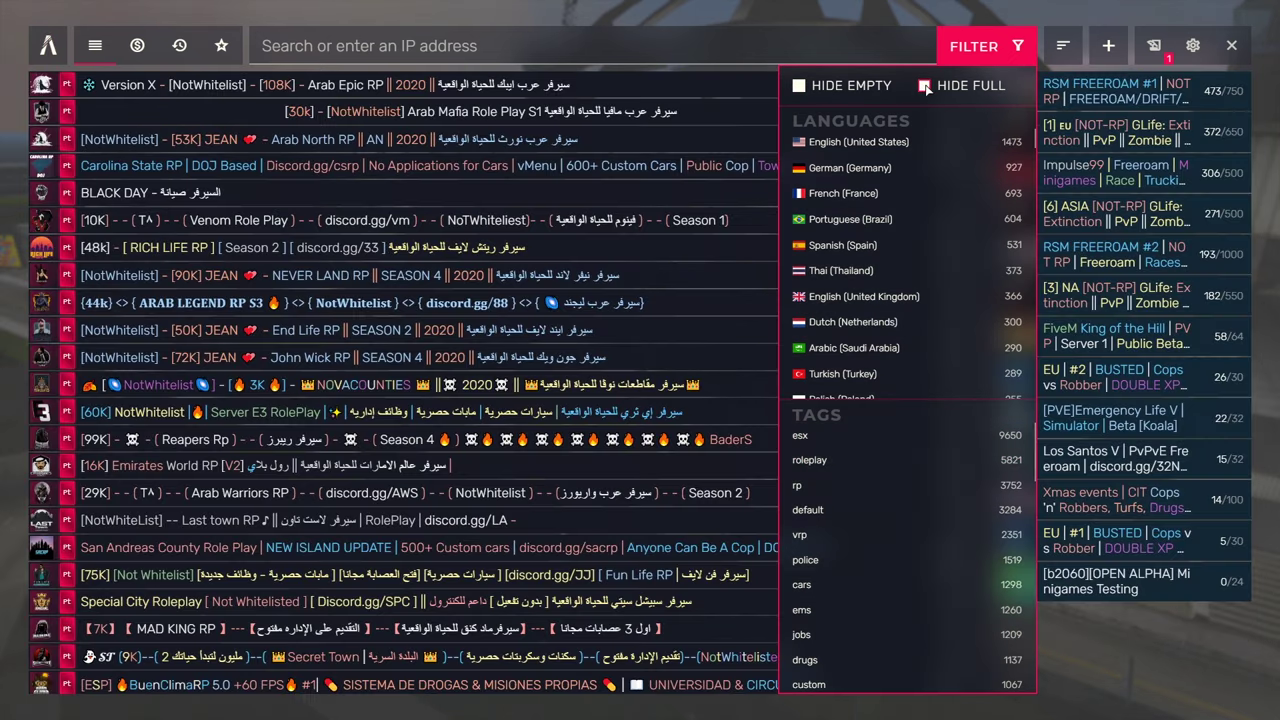
left_click(924, 86)
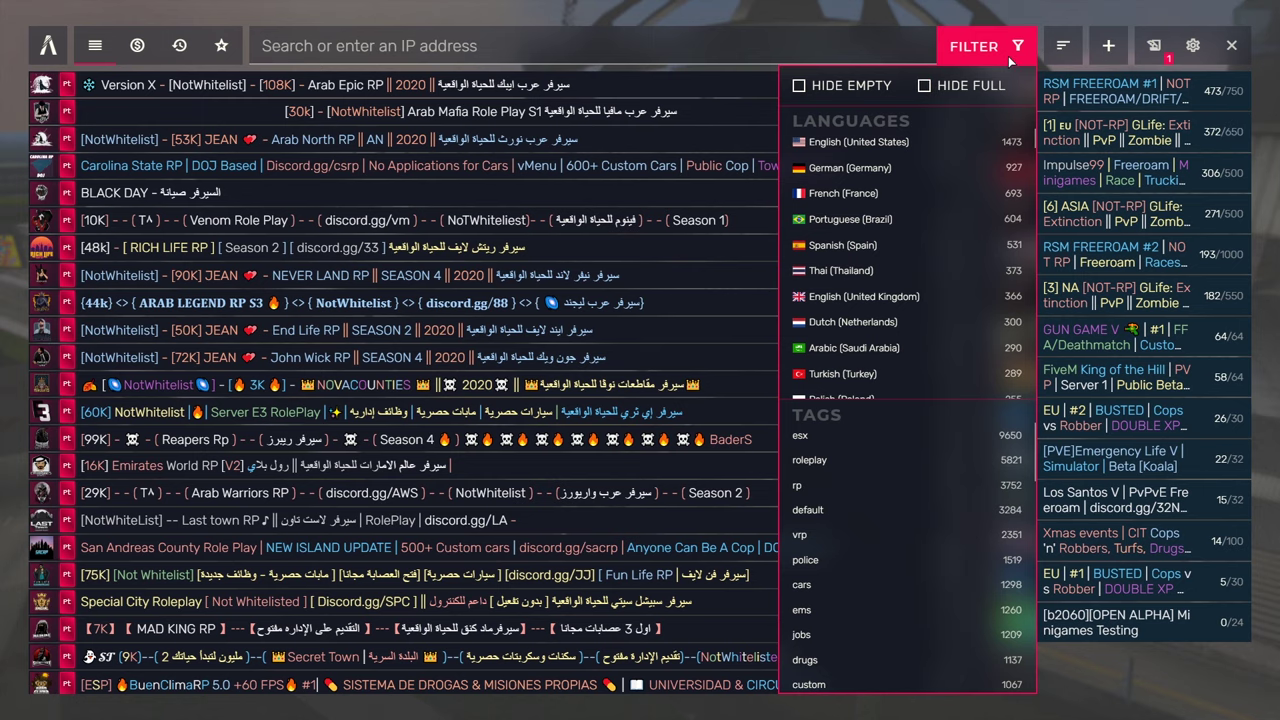
left_click(1061, 50)
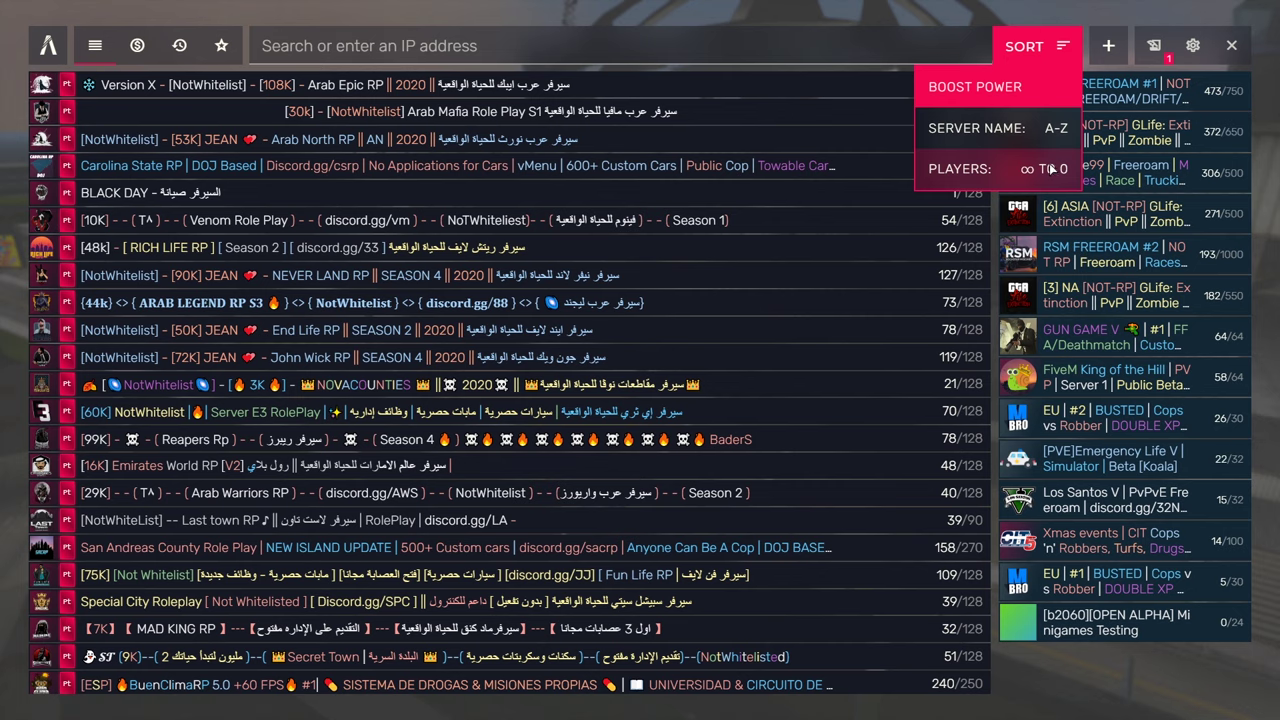
left_click(883, 37)
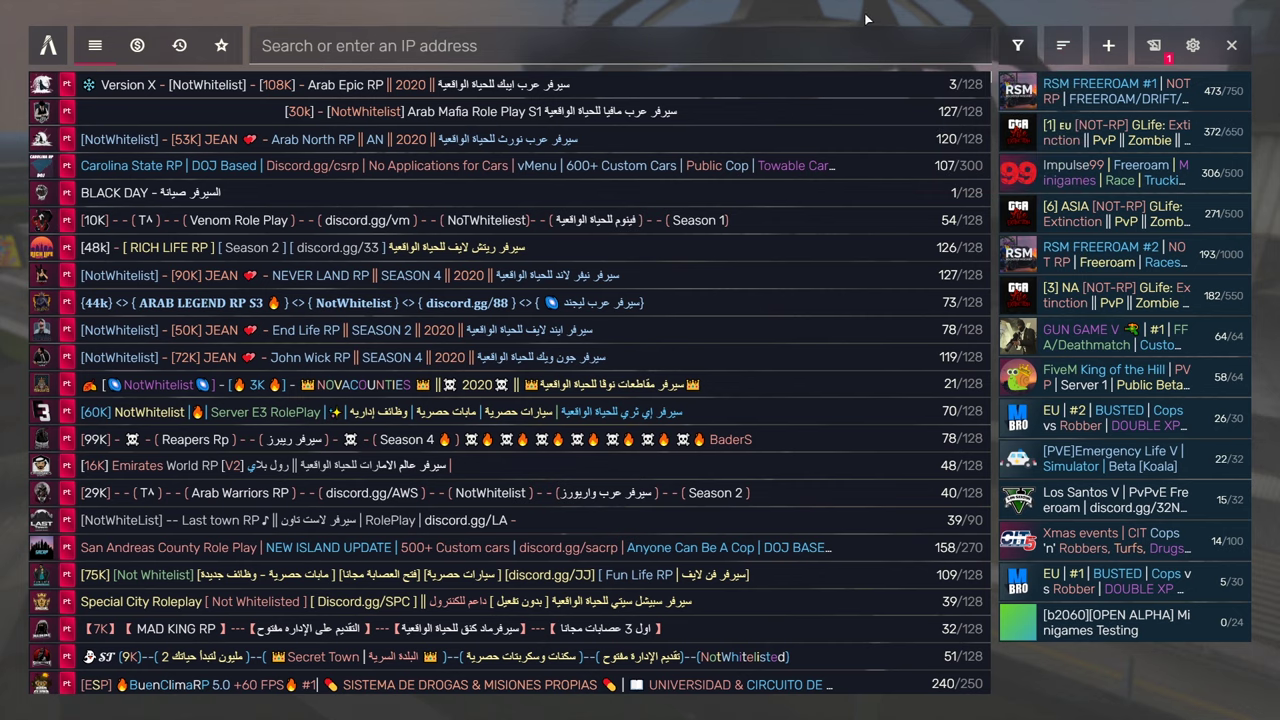